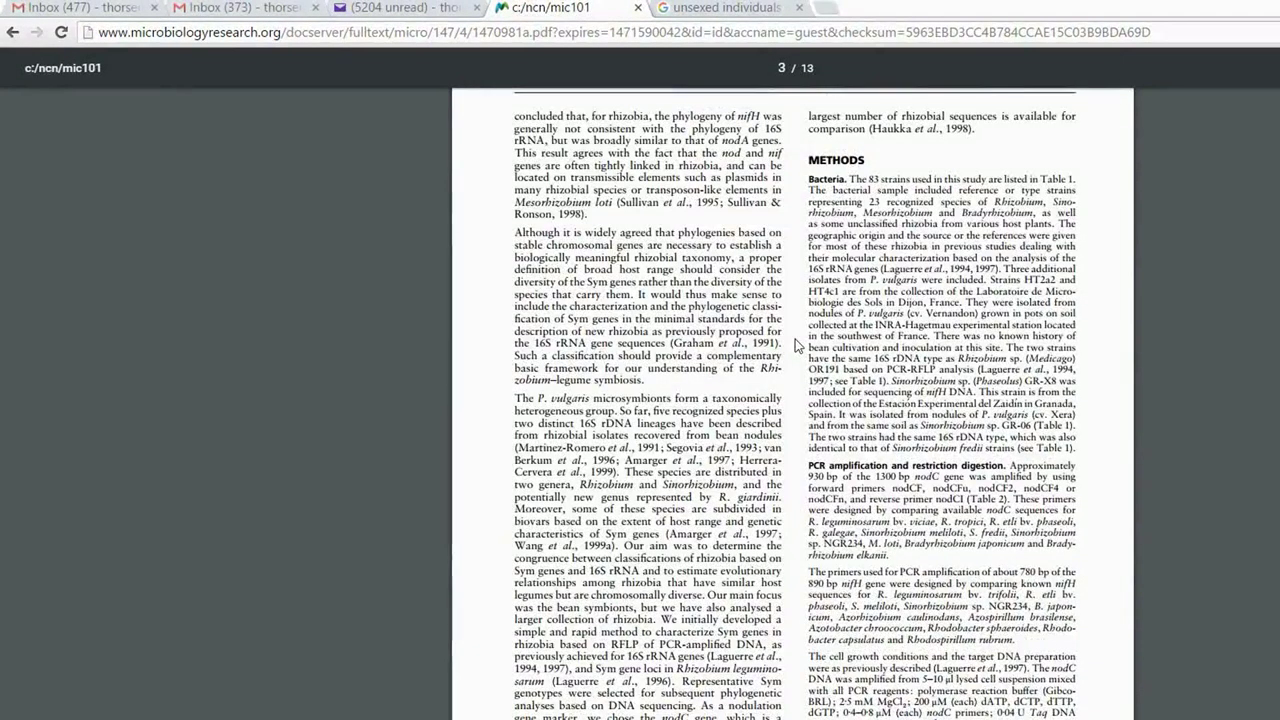
Examine the rhizobia paper's methods, phylogenetic trees of nodC and nifH, and the list of GenBank accession numbers.
scroll(798, 344, "up", 15)
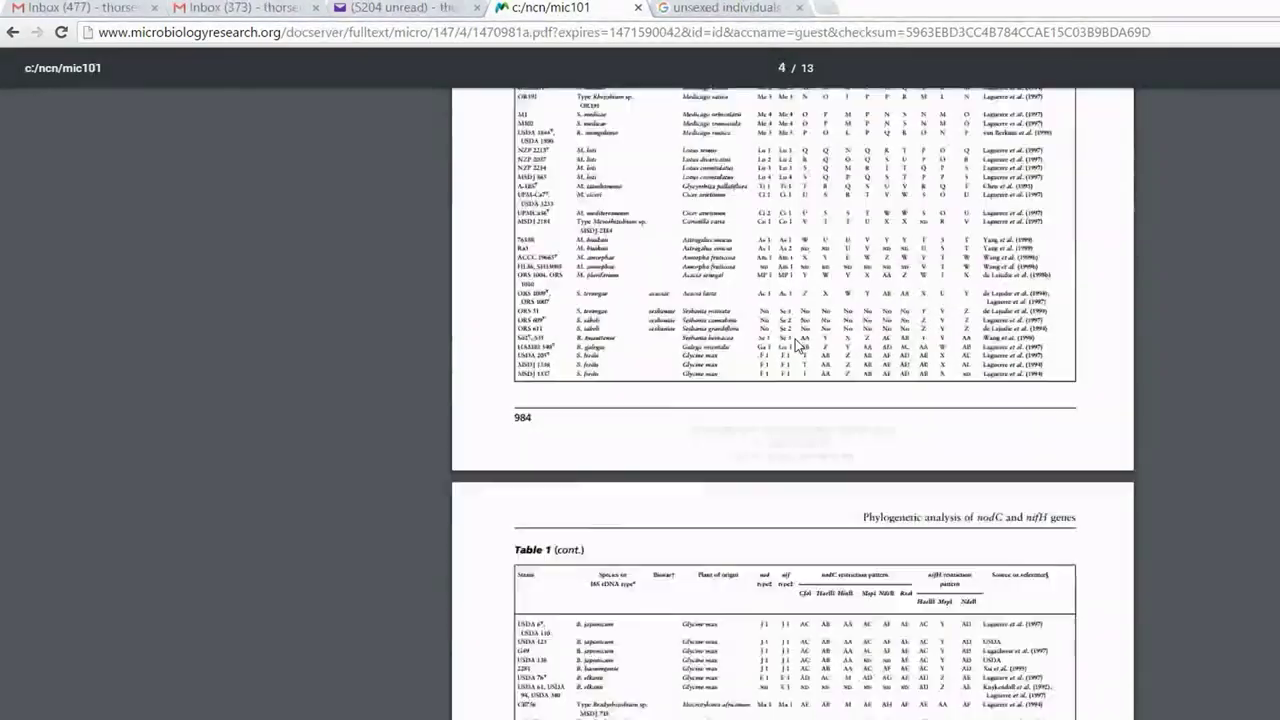
scroll(797, 346, "down", 3)
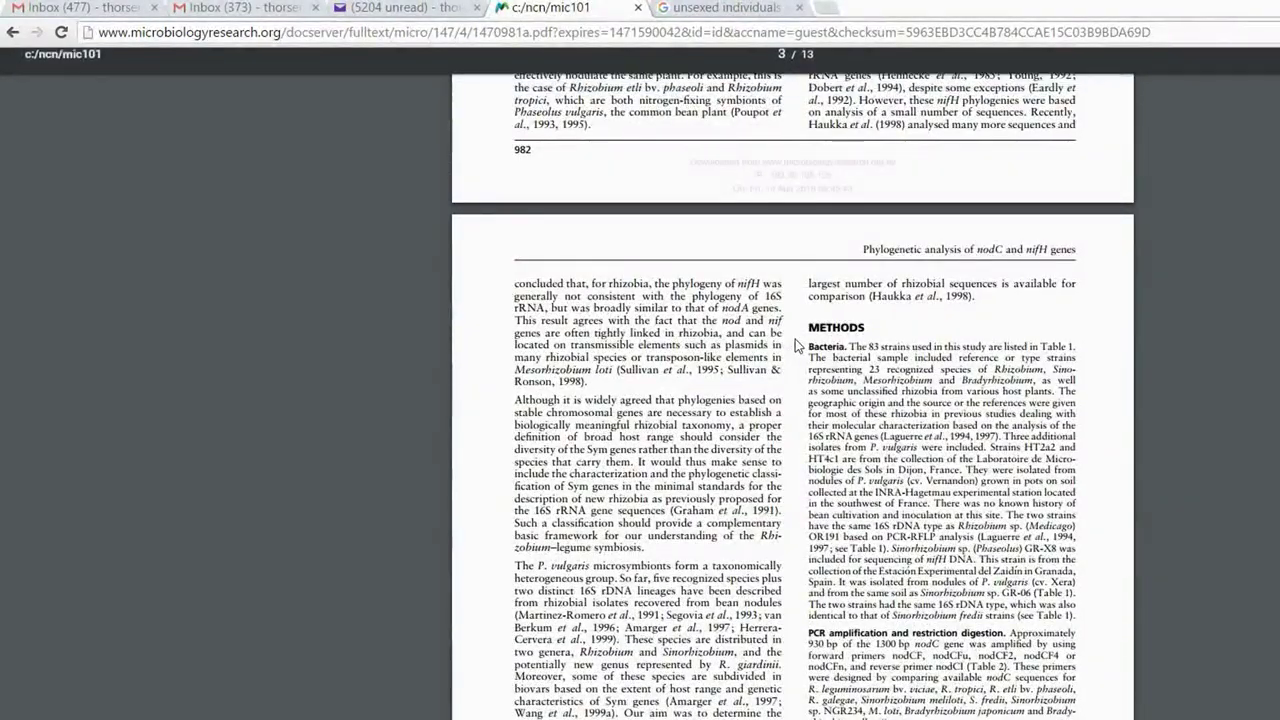
scroll(797, 345, "down", 2)
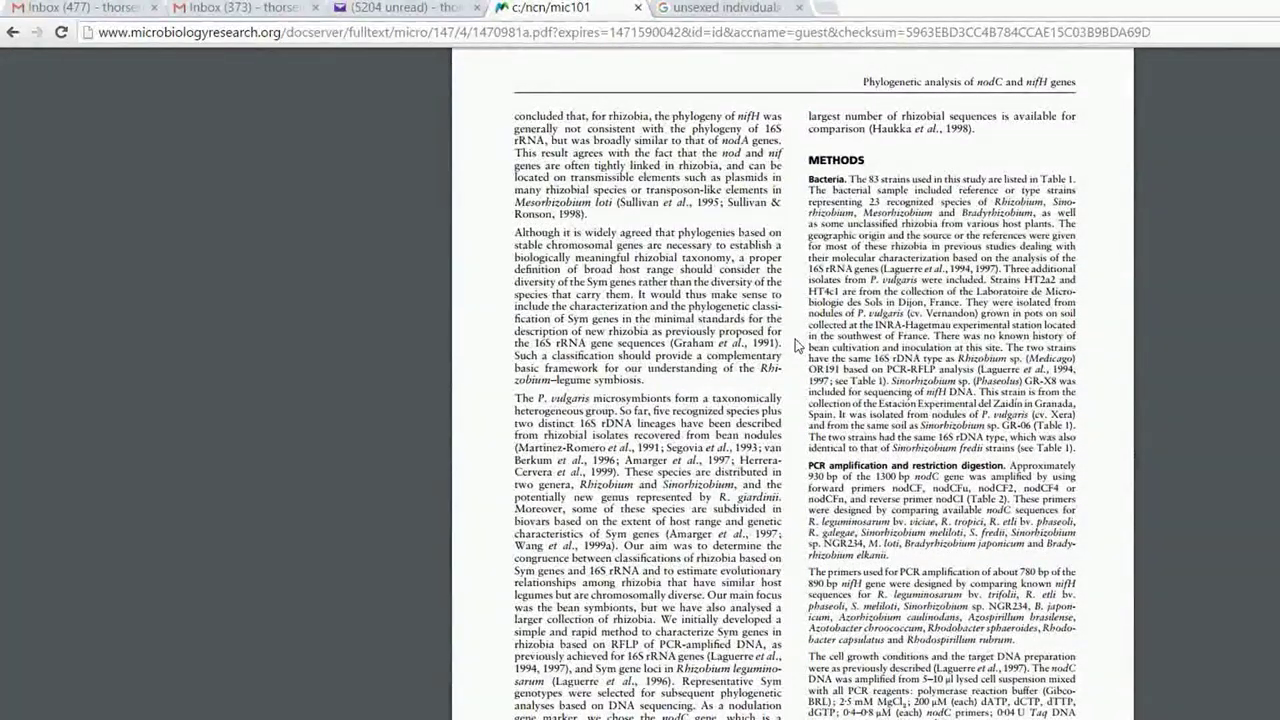
scroll(797, 345, "down", 10)
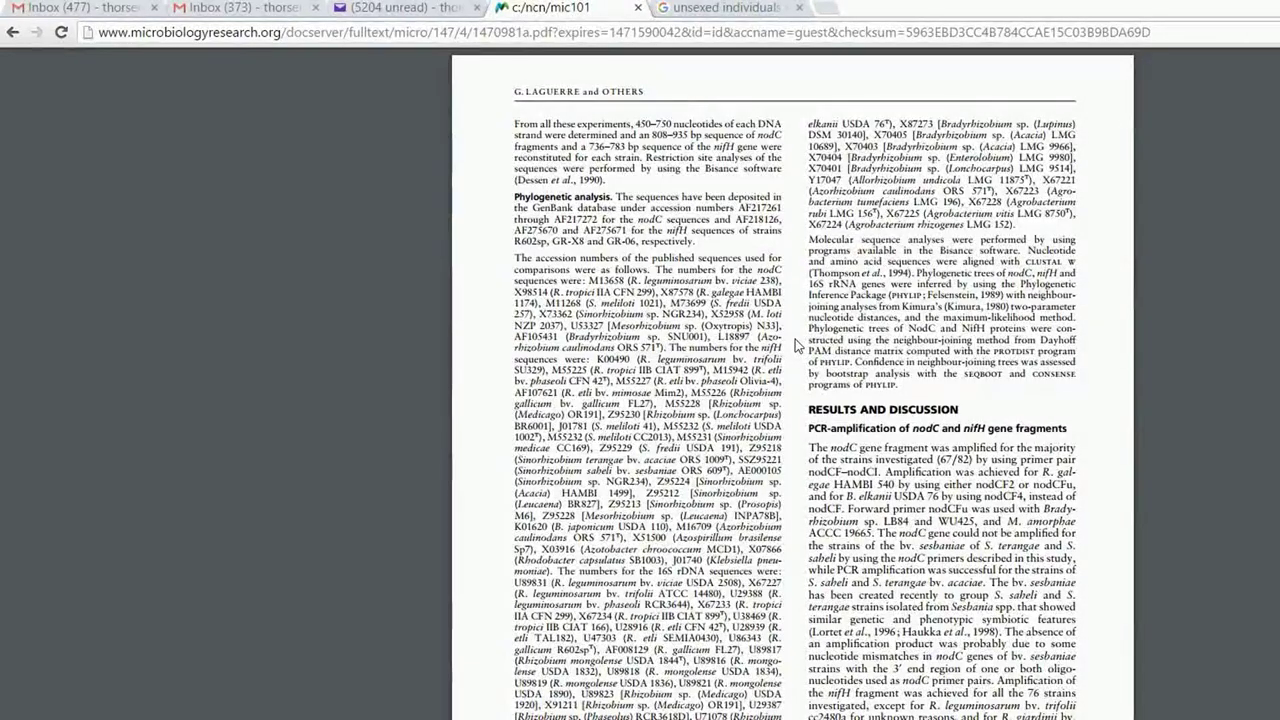
scroll(797, 345, "down", 8)
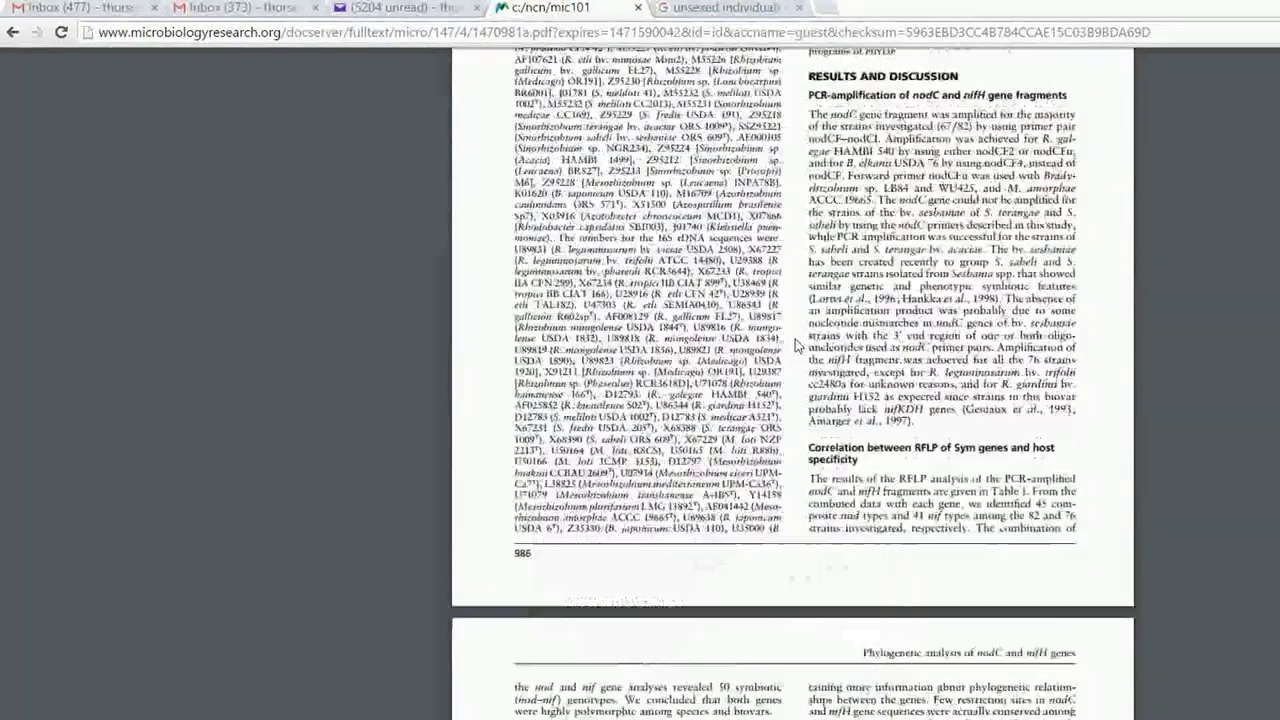
scroll(797, 345, "down", 10)
scroll(797, 345, "up", 5)
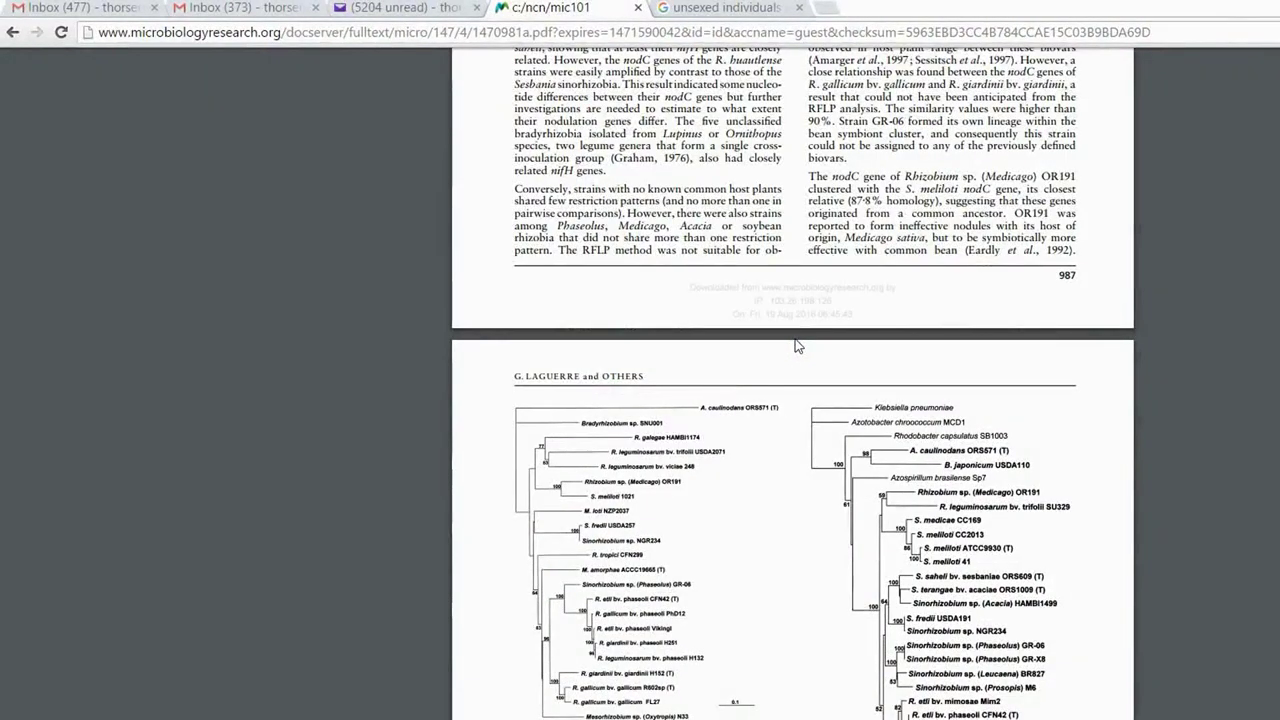
scroll(795, 345, "up", 3)
scroll(795, 345, "down", 4)
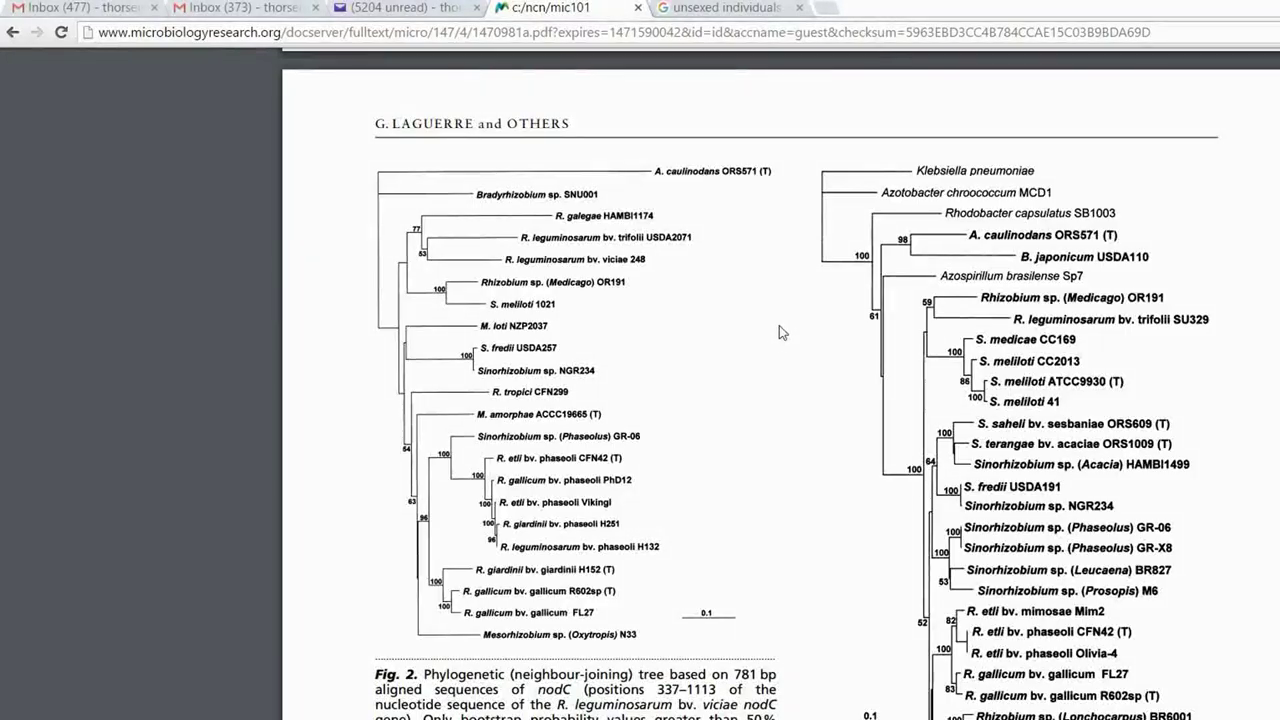
scroll(786, 320, "up", 5)
scroll(786, 320, "up", 12)
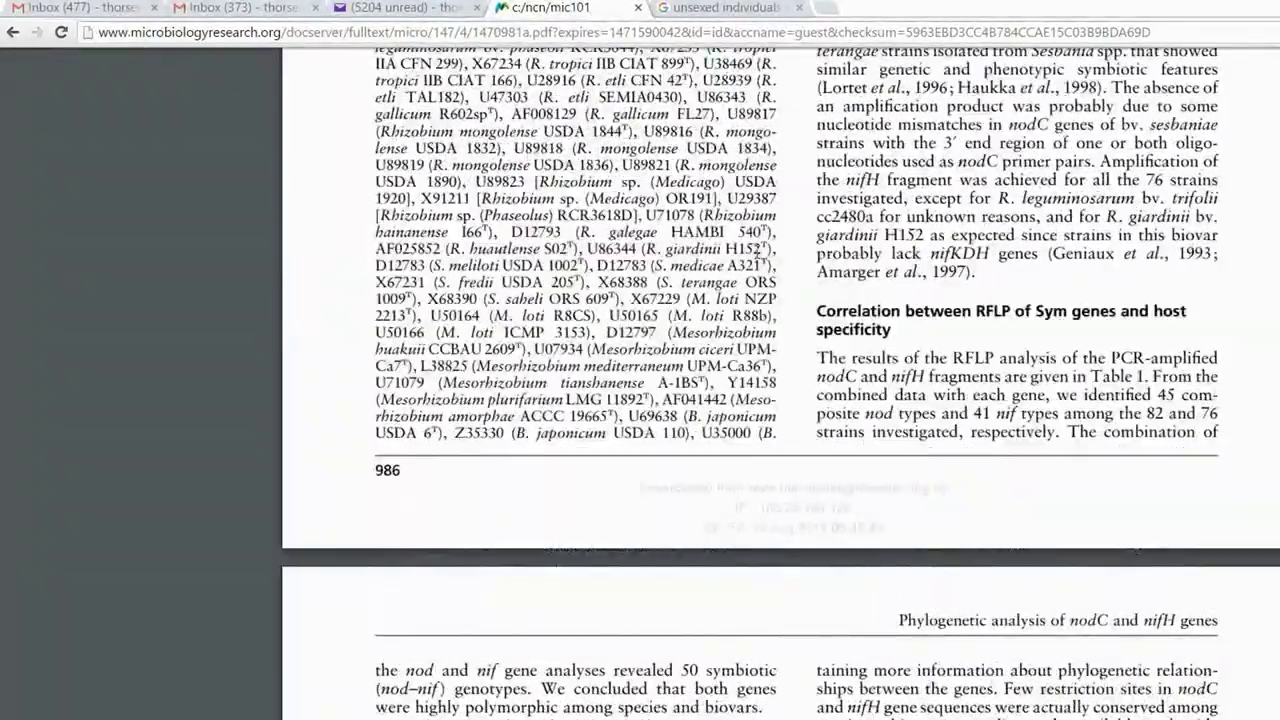
scroll(723, 270, "up", 4)
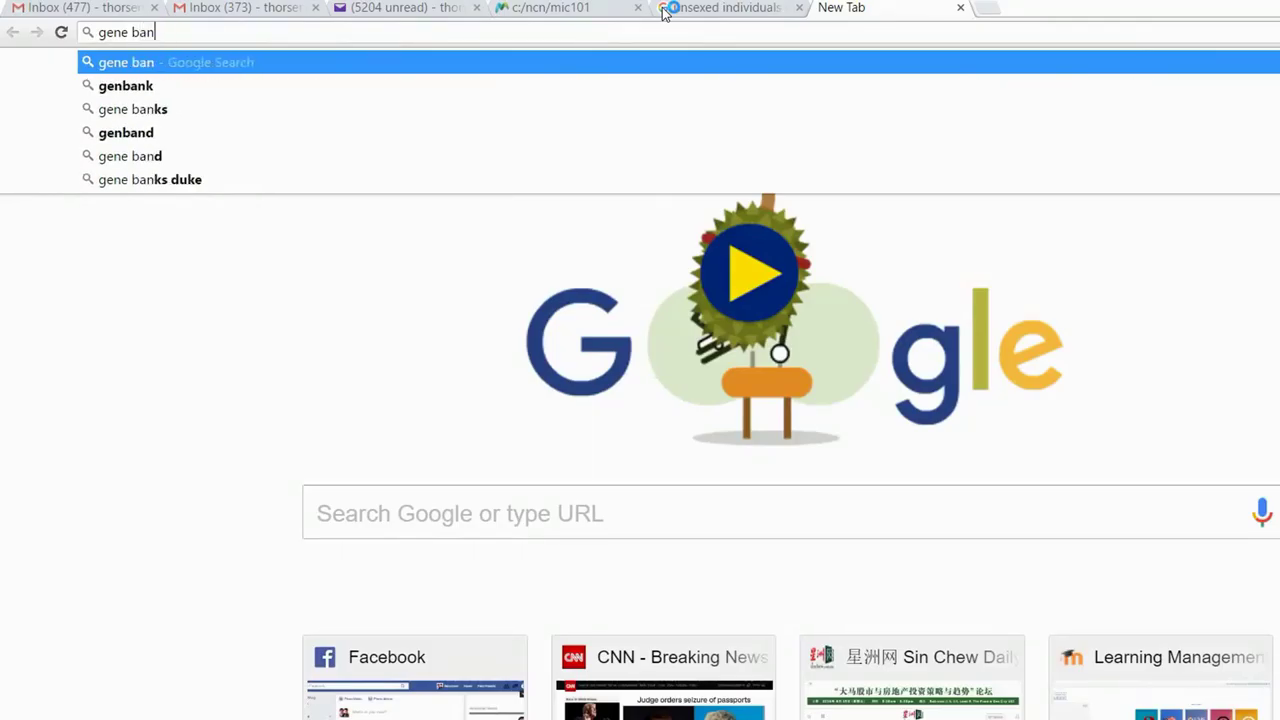
Find the GenBank site through a web search and copy accession number AF217261 from the paper's phylogenetic analysis section.
key("Return")
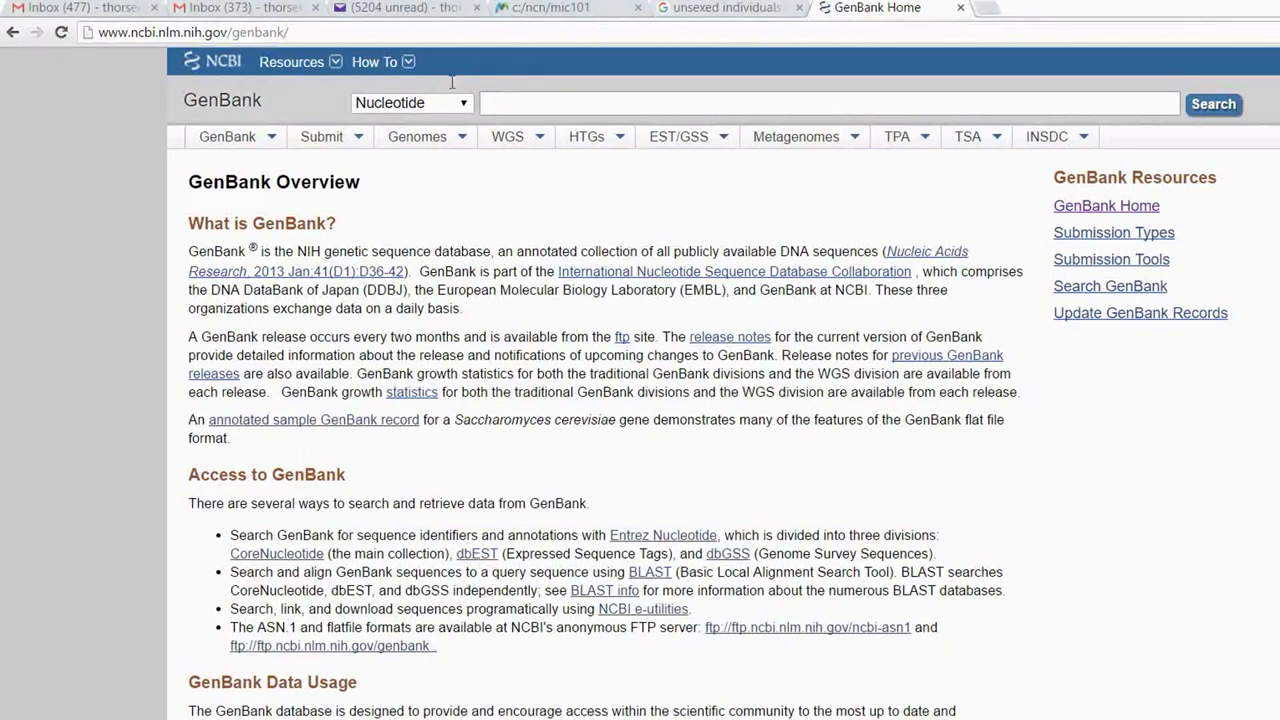
left_click(550, 8)
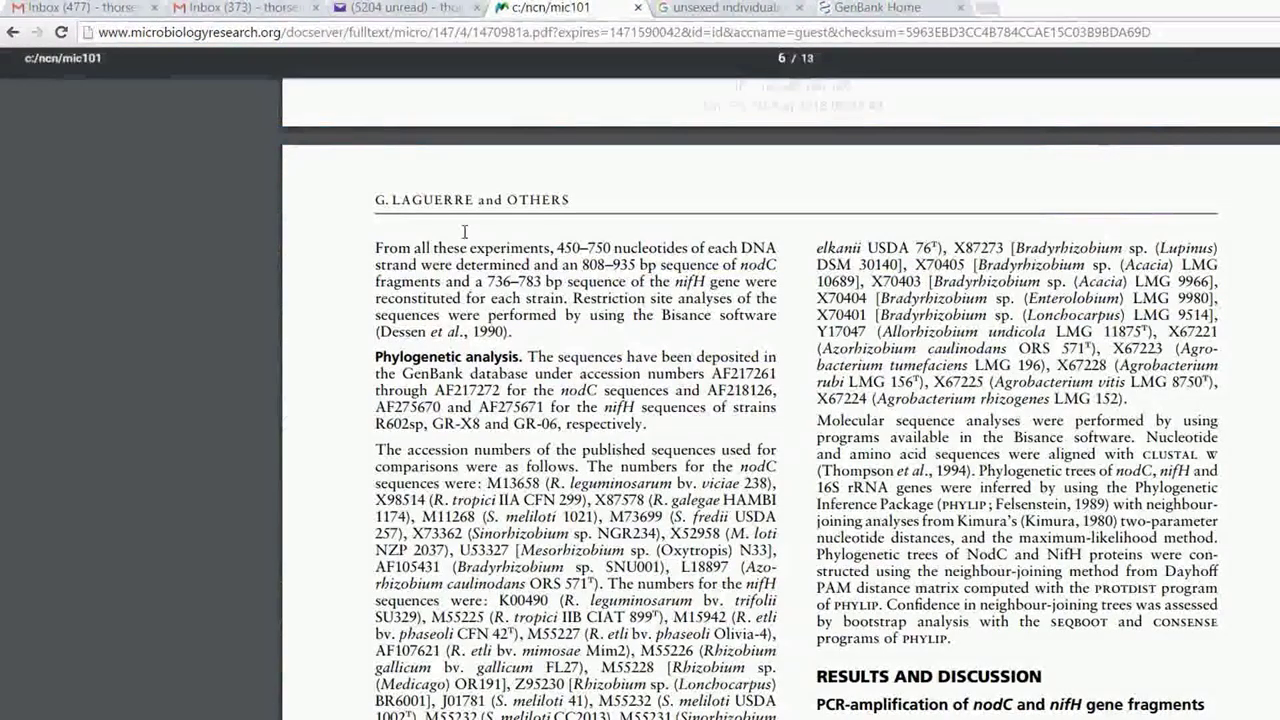
double_click(717, 372)
key("ctrl+c")
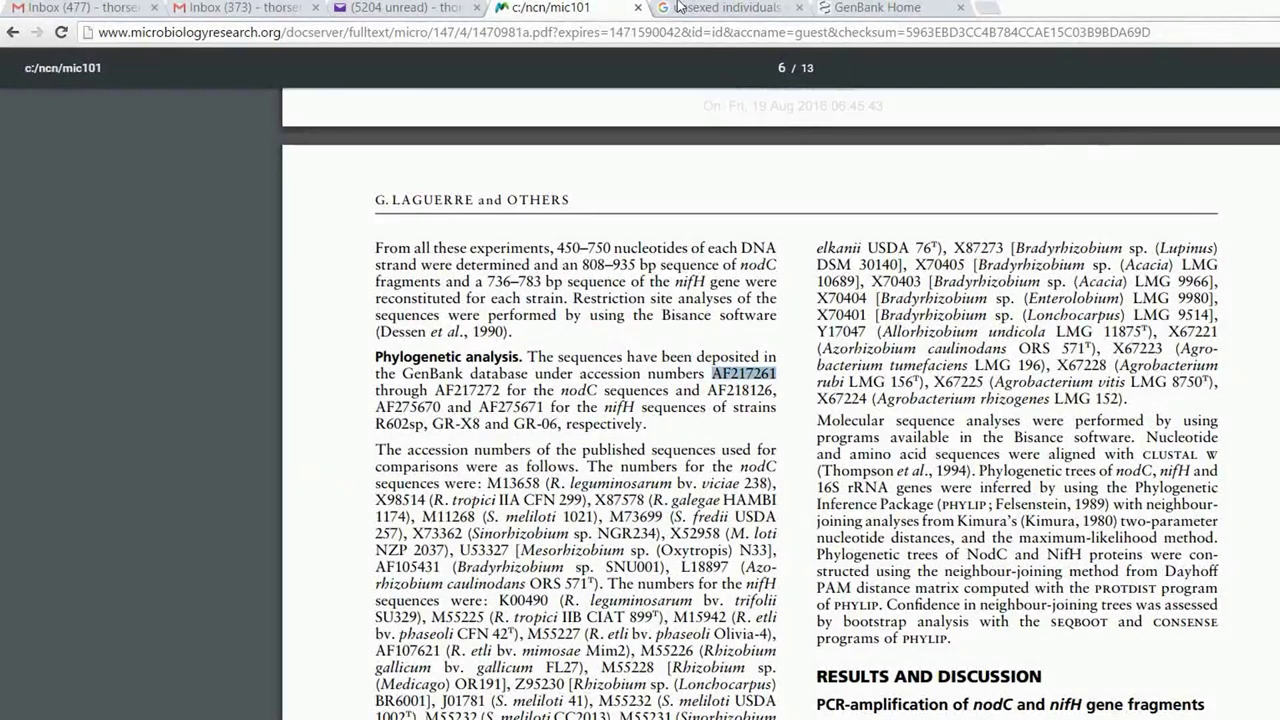
Look up the copied accession number AF217261 in GenBank's nucleotide database.
left_click(855, 8)
key("ctrl+v")
key("Return")
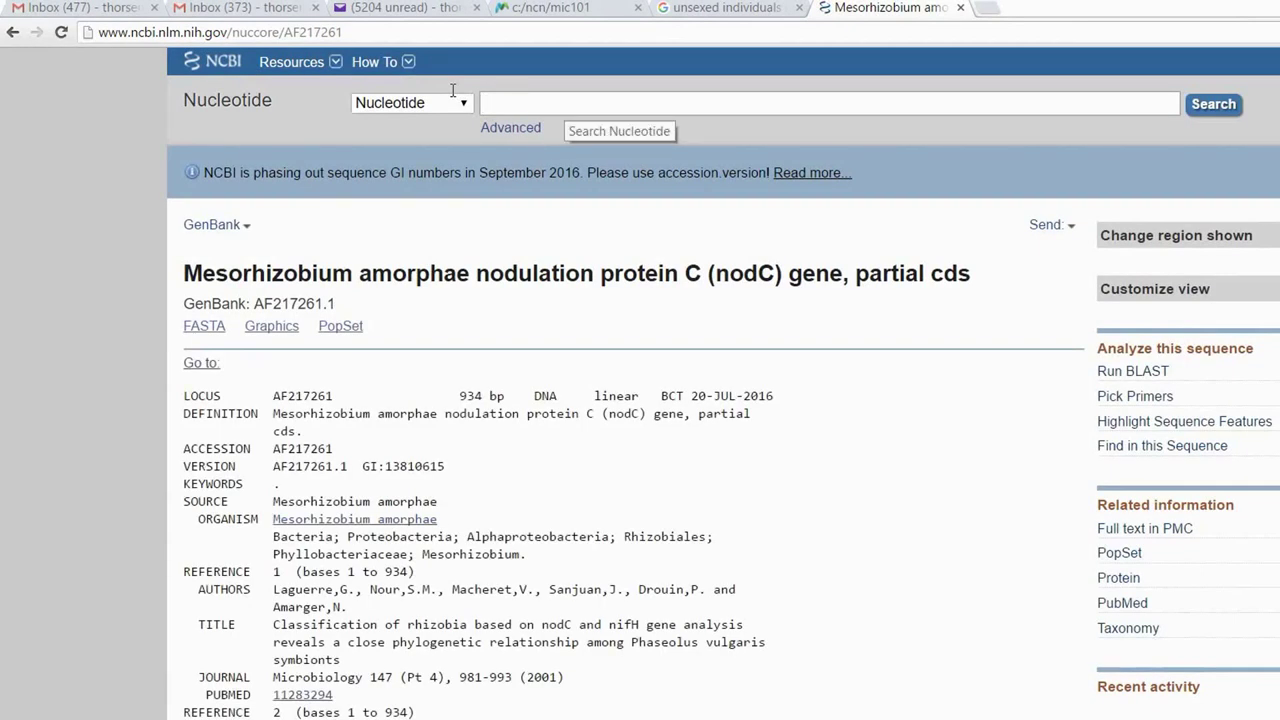
Check the GenBank record's title and journal reference against the paper it came from.
scroll(557, 323, "down", 1)
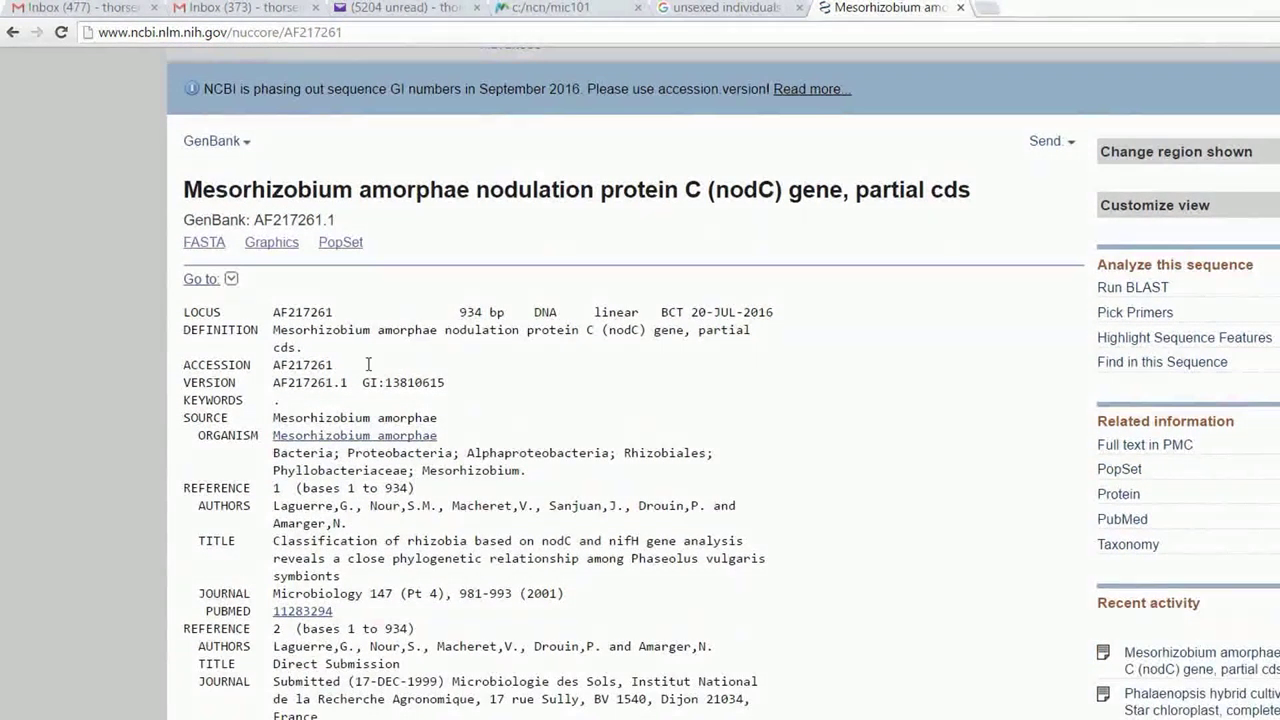
left_click_drag(278, 540, 440, 593)
left_click(298, 468)
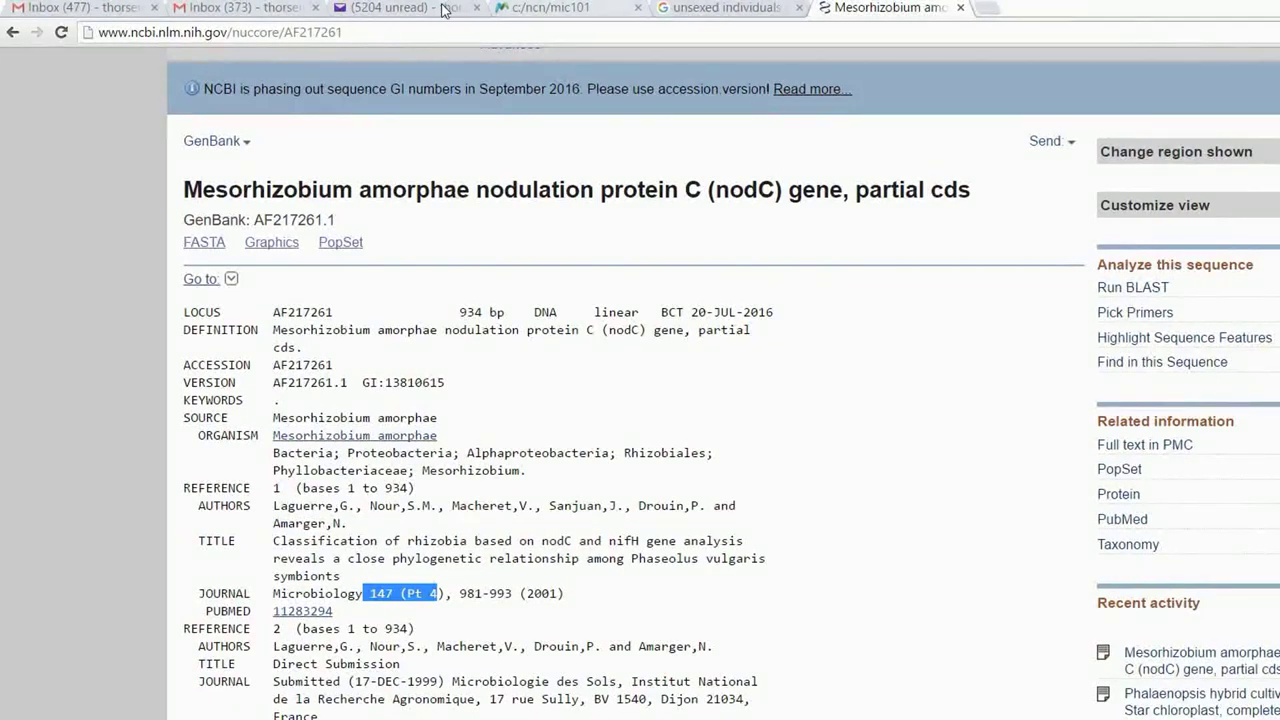
left_click(550, 8)
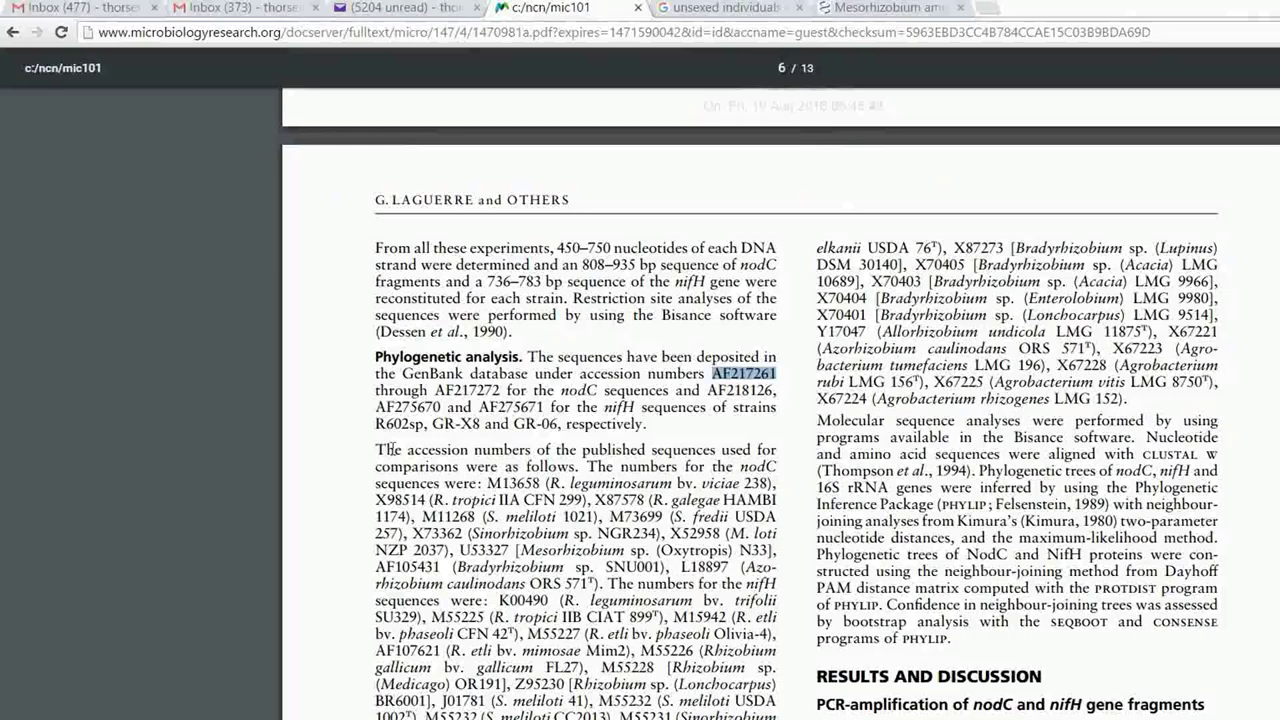
left_click(850, 8)
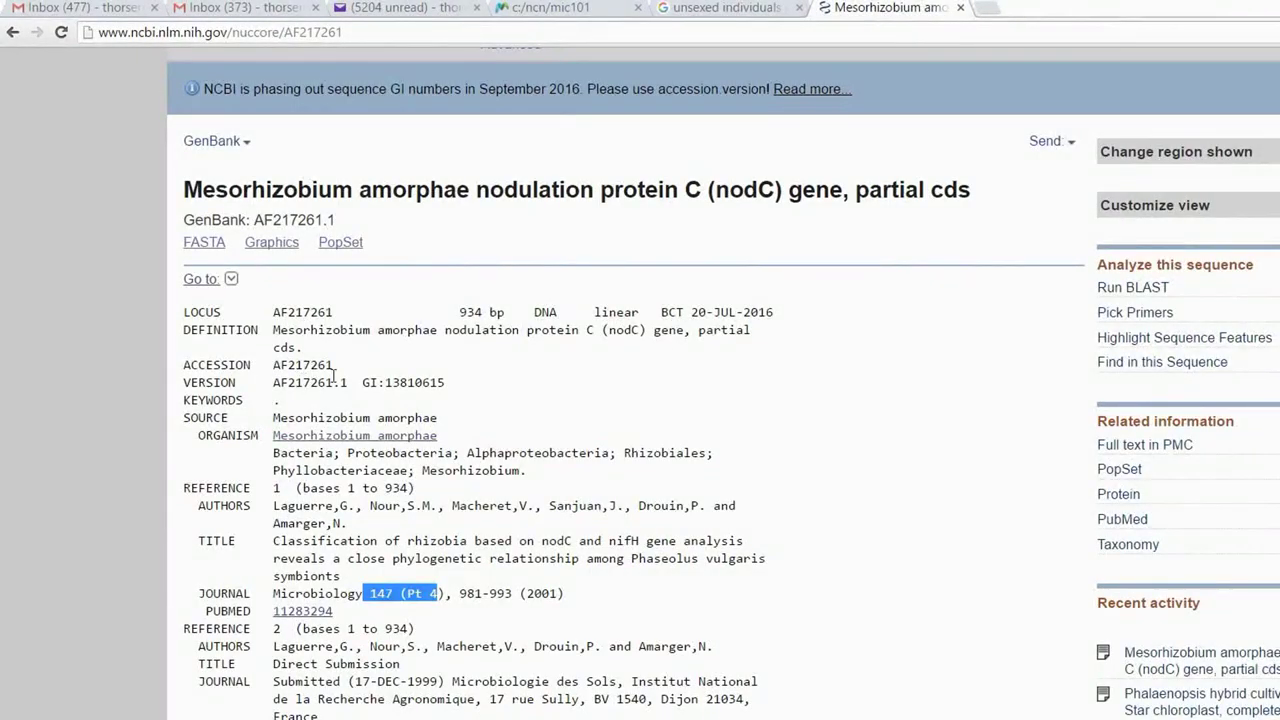
Review the record's features and highlight the DNA sequence listed under ORIGIN.
scroll(441, 436, "down", 4)
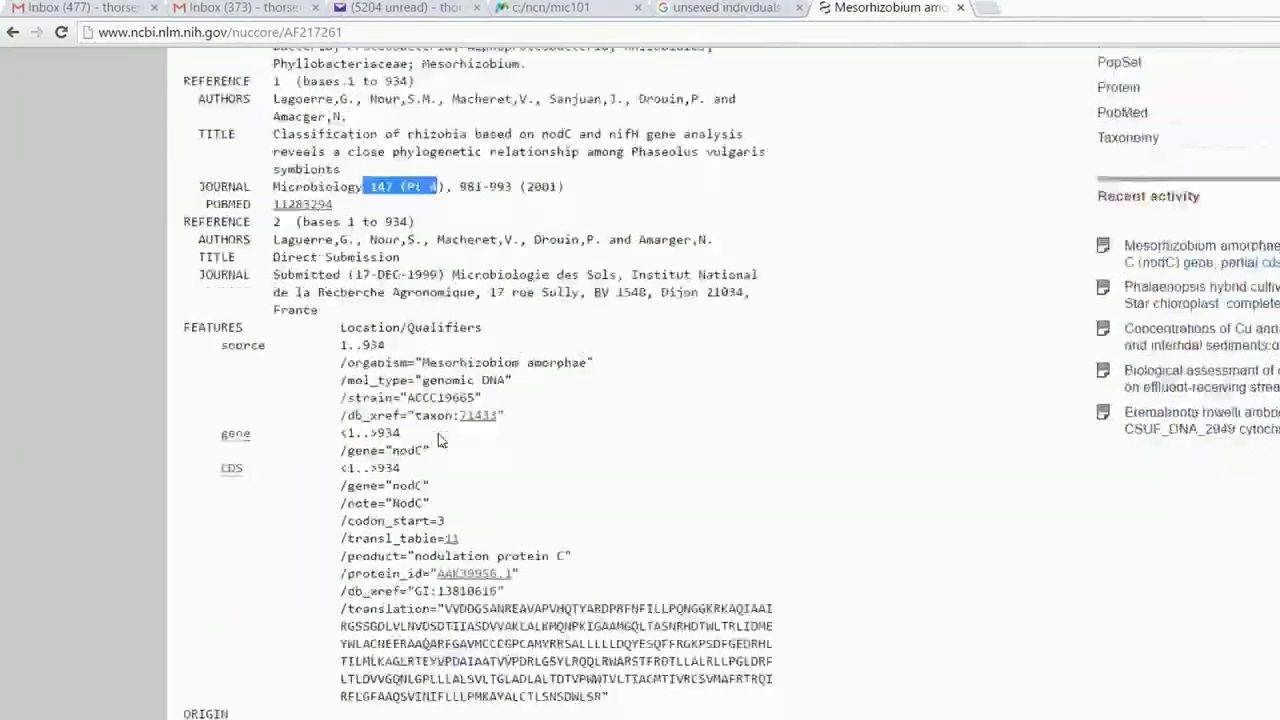
scroll(439, 434, "down", 1)
left_click_drag(251, 636, 600, 718)
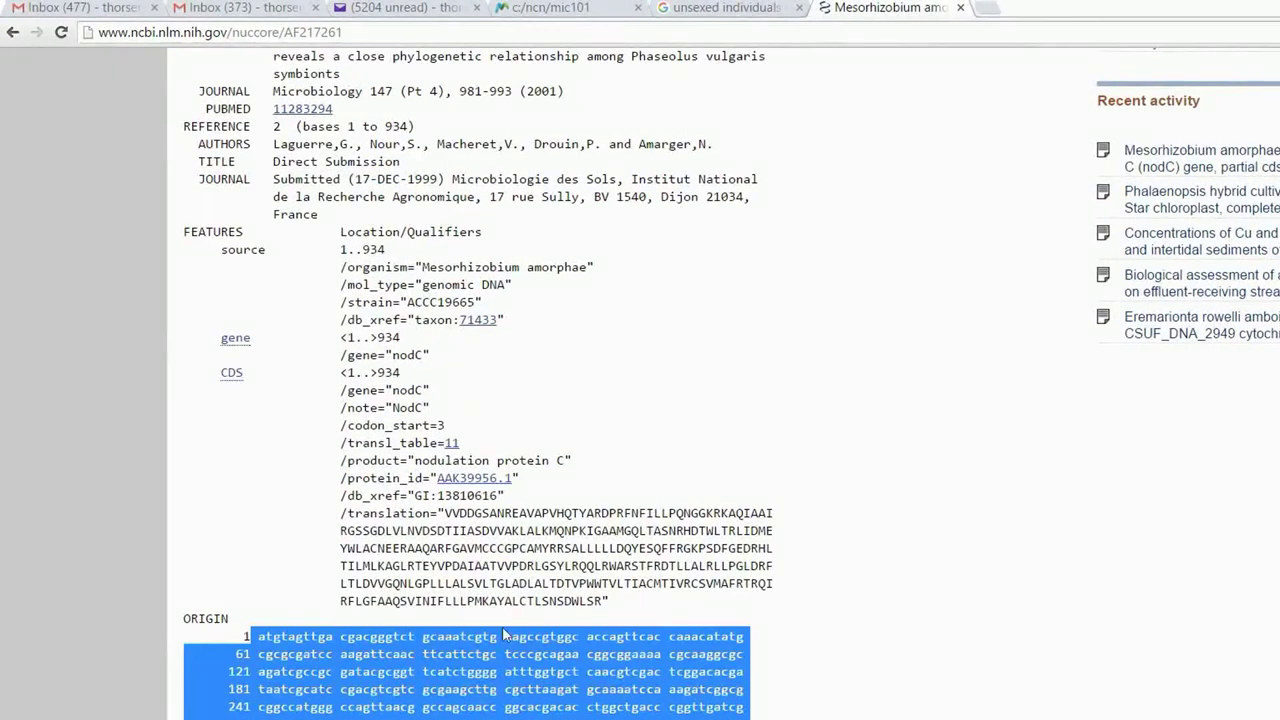
left_click_drag(502, 626, 632, 627)
scroll(520, 592, "up", 8)
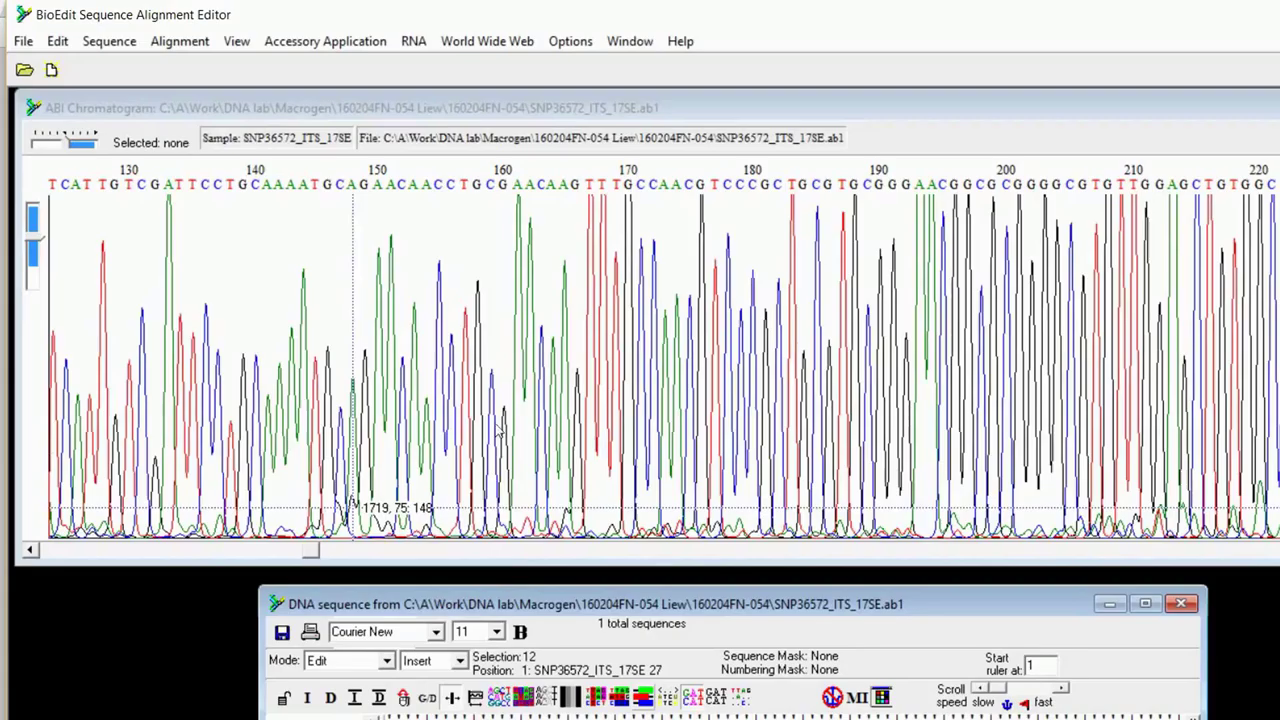
In BioEdit, open sequence SNP36572_ITS_17SE for editing, copy bases 81 to 739, and return to the browser.
double_click(290, 716)
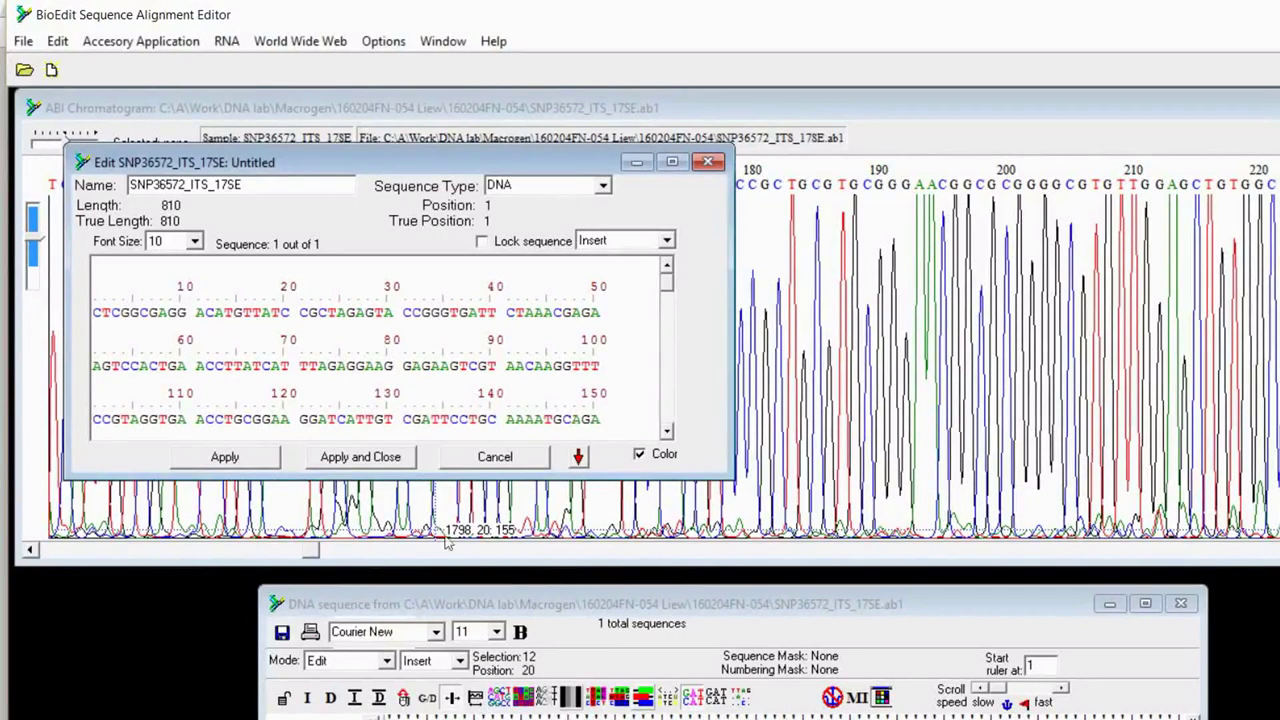
left_click(330, 294)
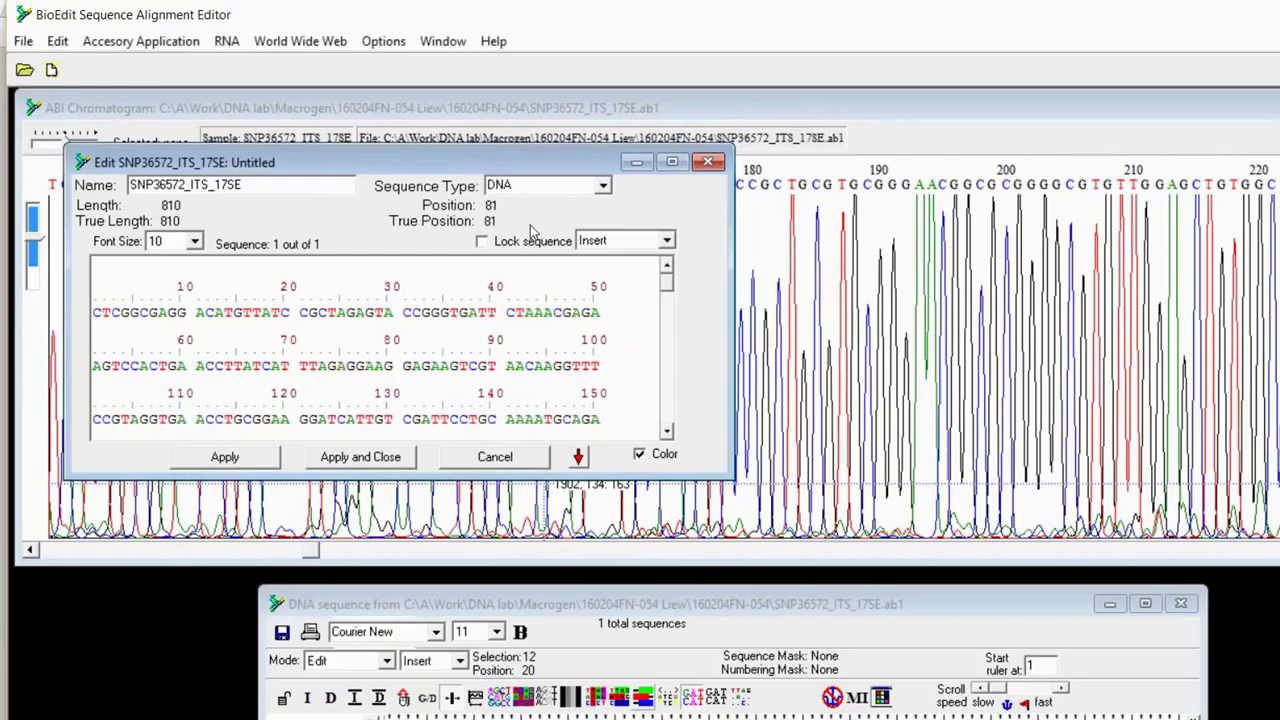
scroll(541, 316, "down", 5)
left_click(490, 312, "shift")
scroll(430, 305, "up", 2)
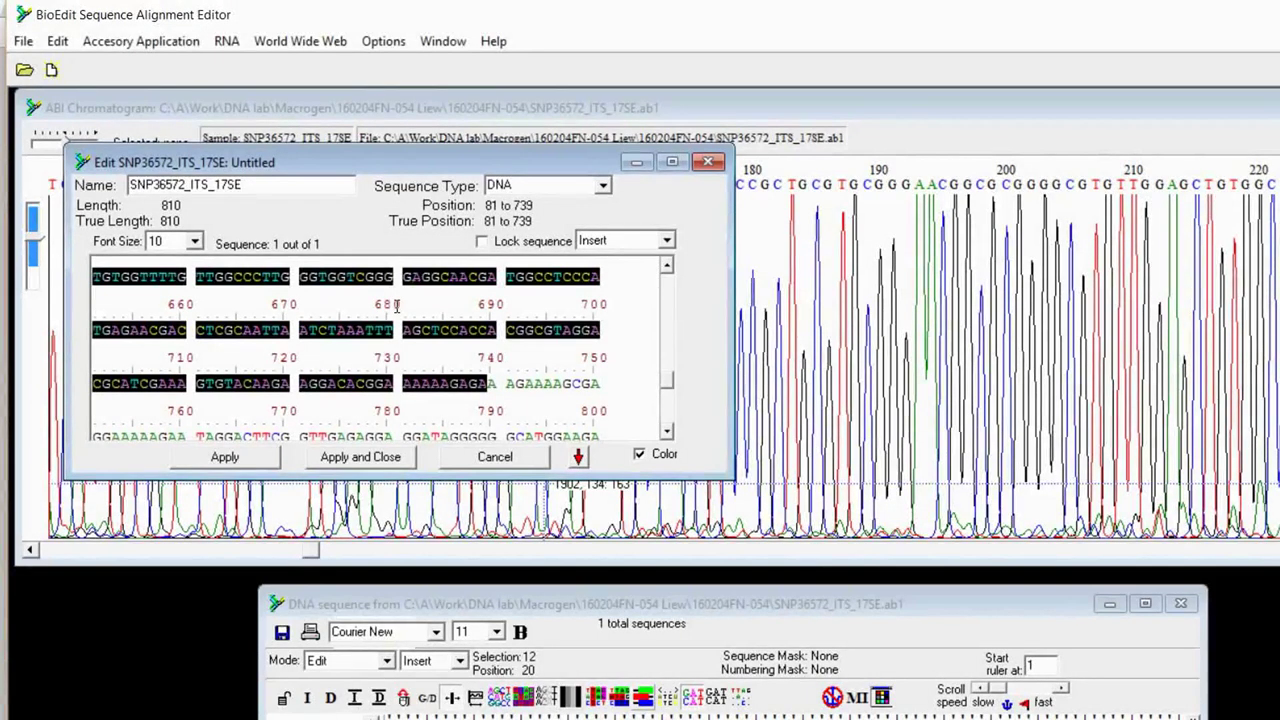
key("alt+Tab")
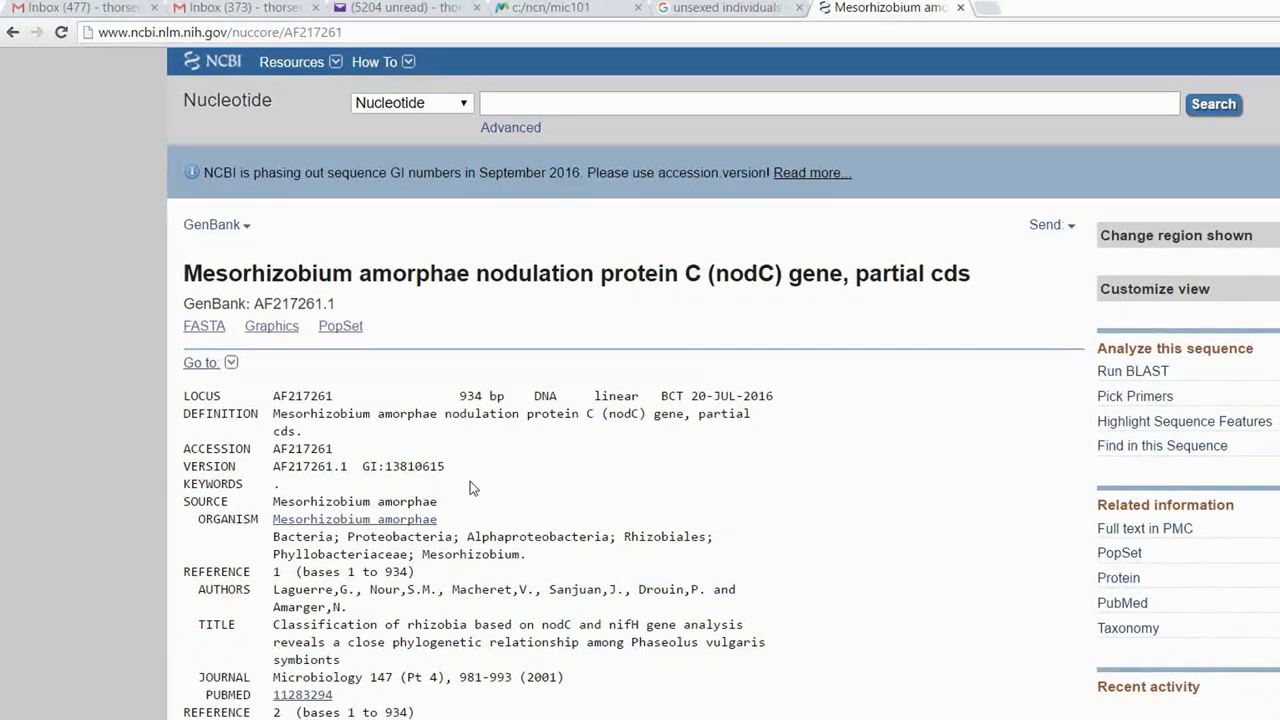
Open Nucleotide BLAST from the NCBI site and paste the copied BioEdit sequence as the query.
left_click(215, 61)
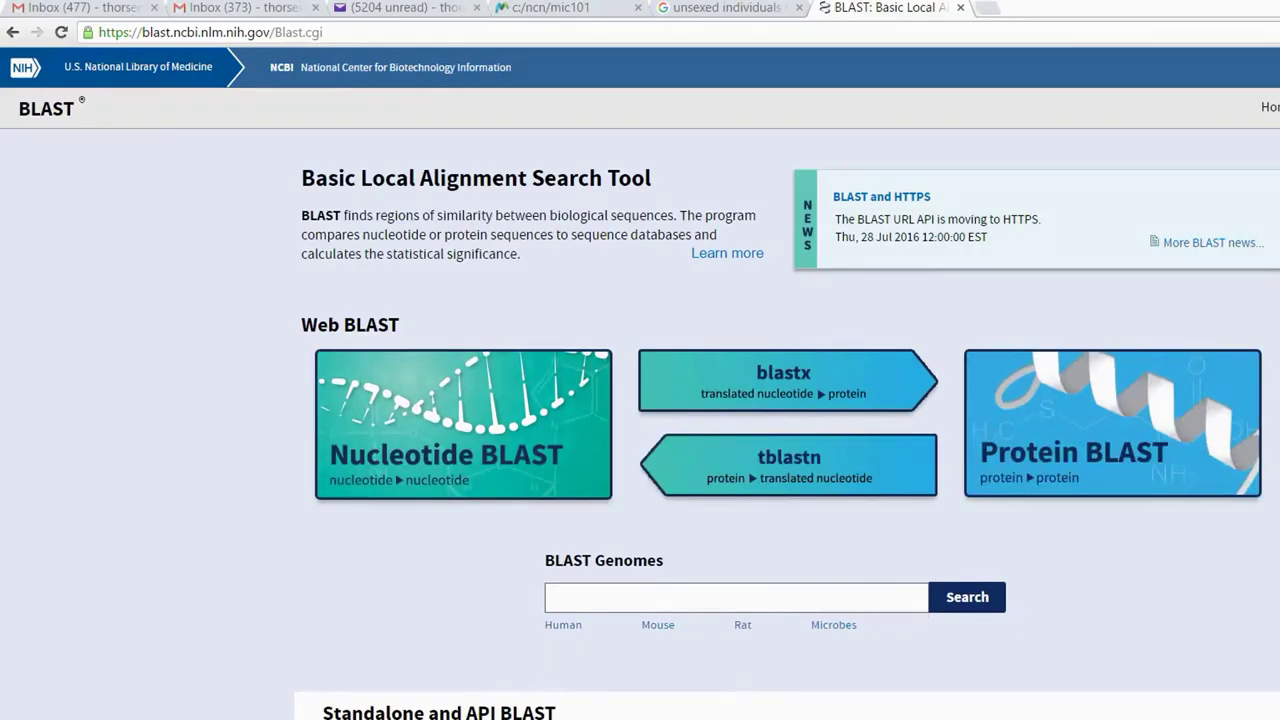
left_click(386, 360)
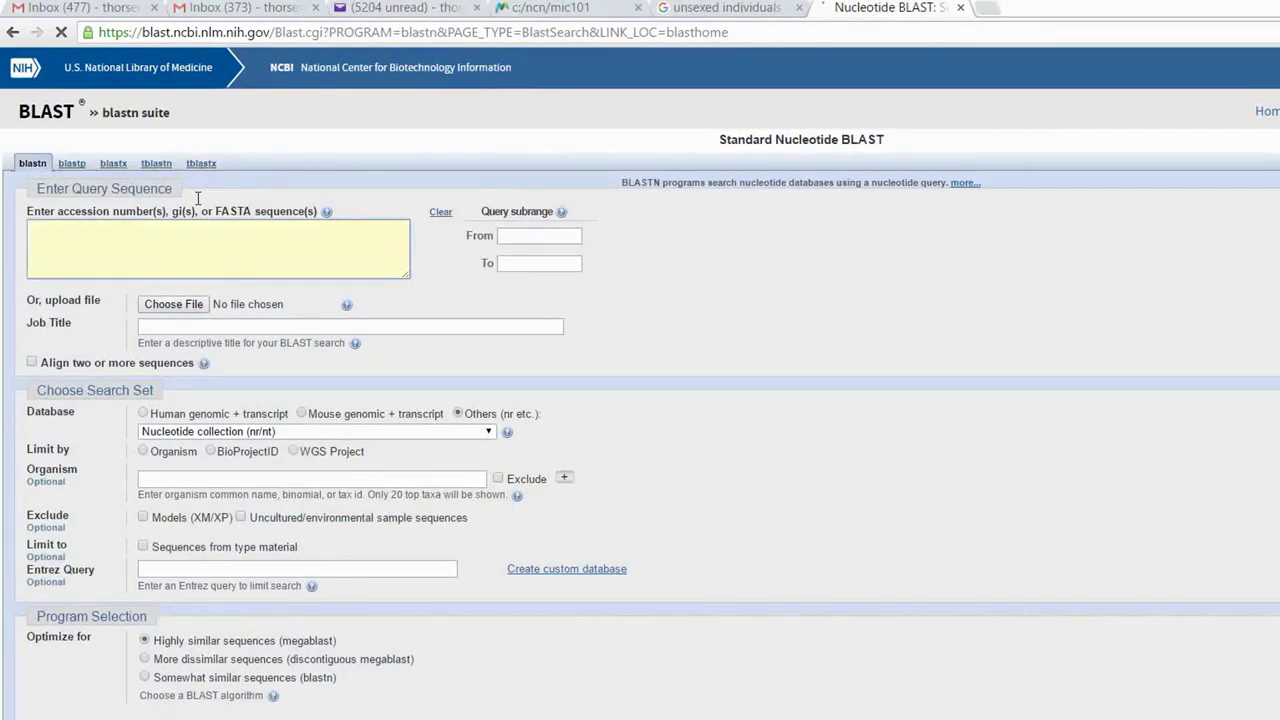
type("CAGAATCCCGTGAACCATCGAGTTTTTGAACGCAAGTTGCGCCCGAAGCCTTCTGGCCGAGGGCACGTCTGCCTGGGCGTCACGCATCGTAGCCCCTCGCACCCAAAAAAAACCAAGTACAATCCCTCGATCGAAGTACACTCGTGTTGCTACGTTGTGGTTTTGTTGGCCCTTGGGTGGTCGGGGAGGCAACGATGGCCTCCCATGAGAACGACCTCGCAATTAATCTAAATTTAGCTCCACCACGGCGTAGGACGCATCGAAAGTGTACAAGAAGGACACGGAAAAAAGAGA")
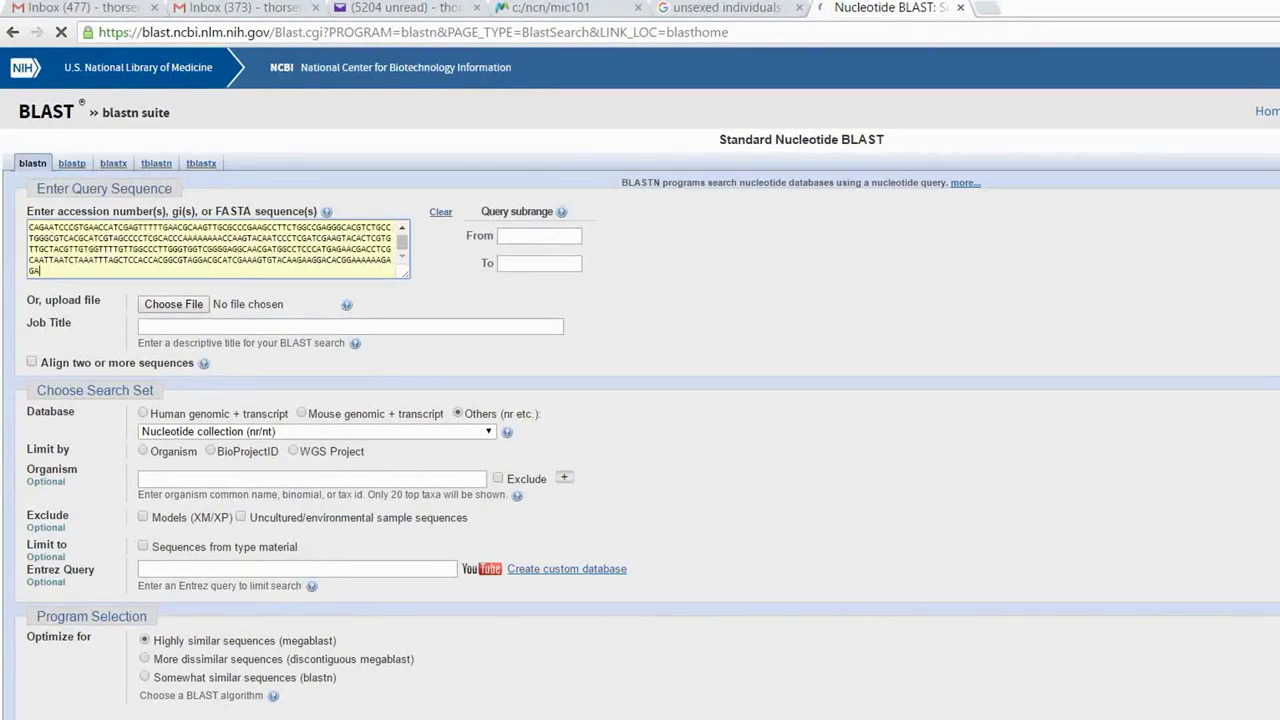
left_click(527, 718)
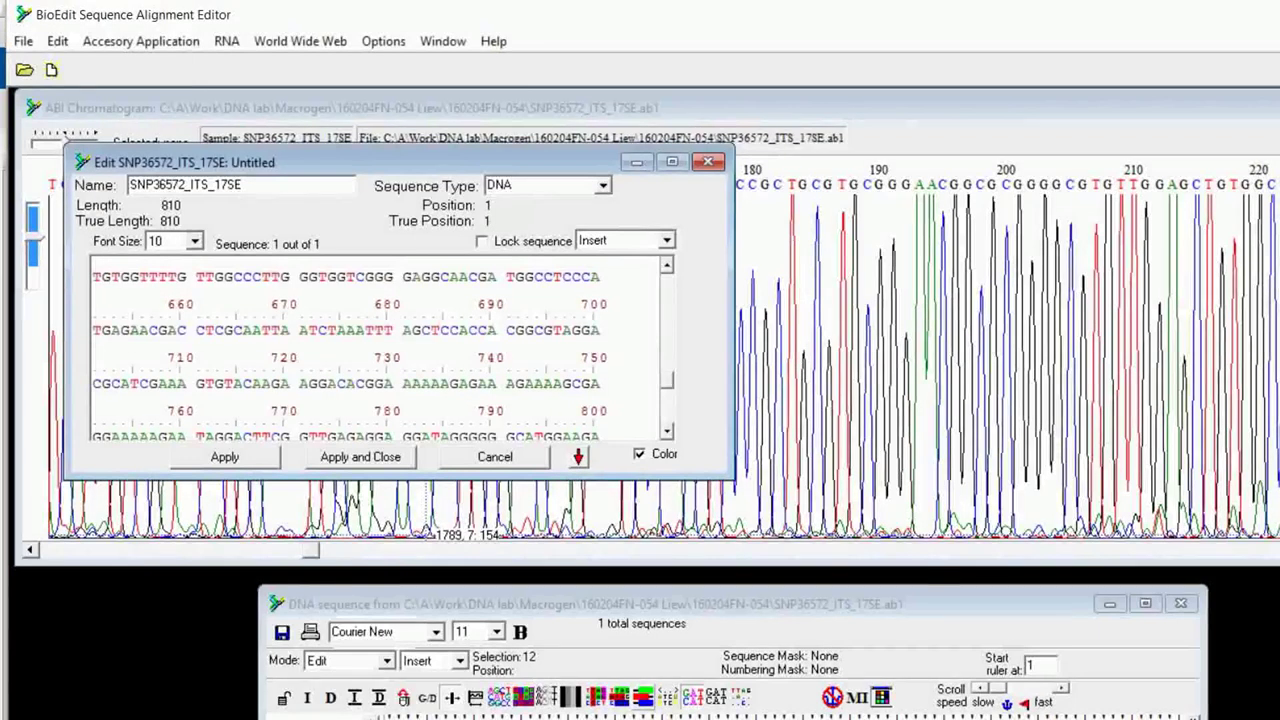
left_click(421, 716)
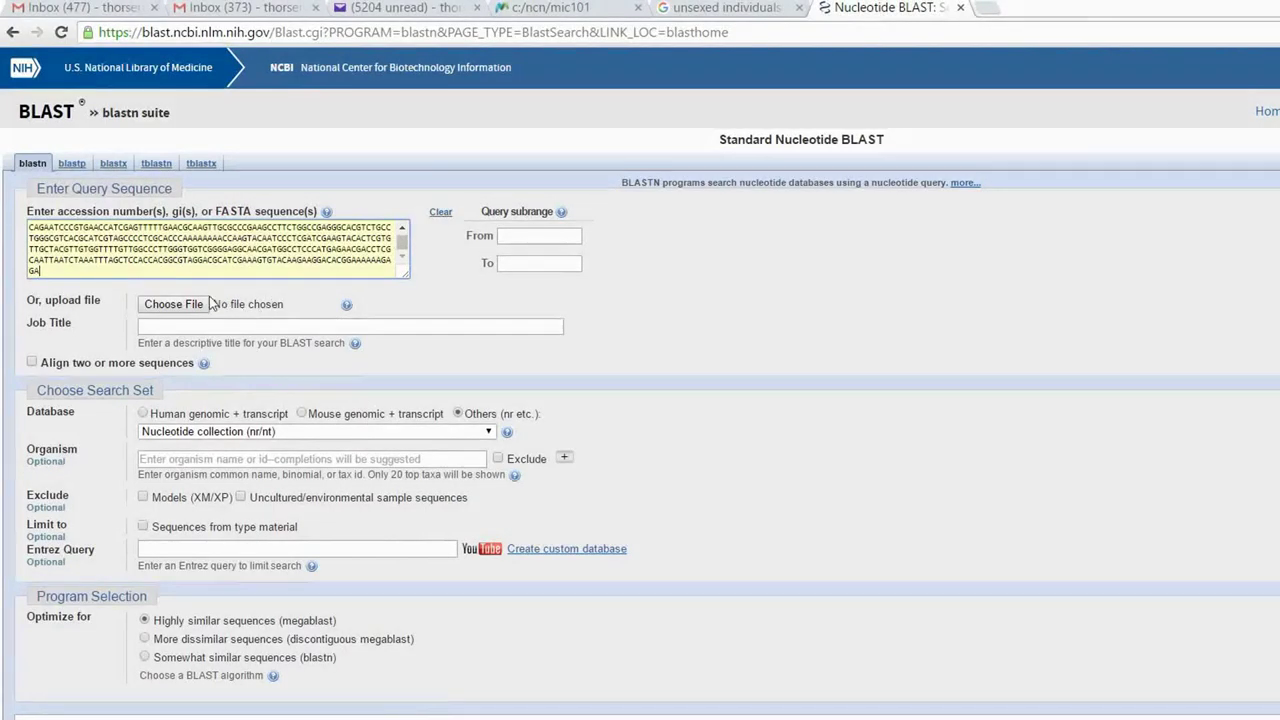
Run the BLAST search against the nucleotide collection and enlarge the list of sequences producing significant alignments.
left_click(75, 586)
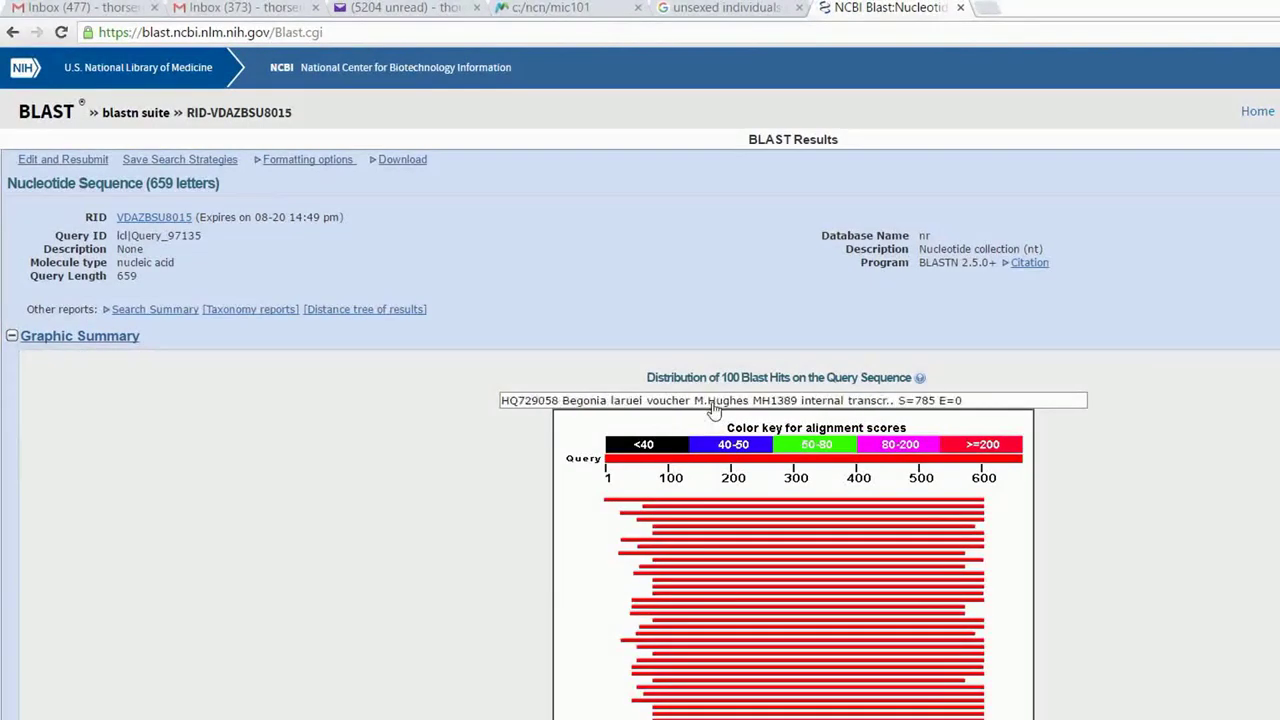
scroll(690, 480, "down", 7)
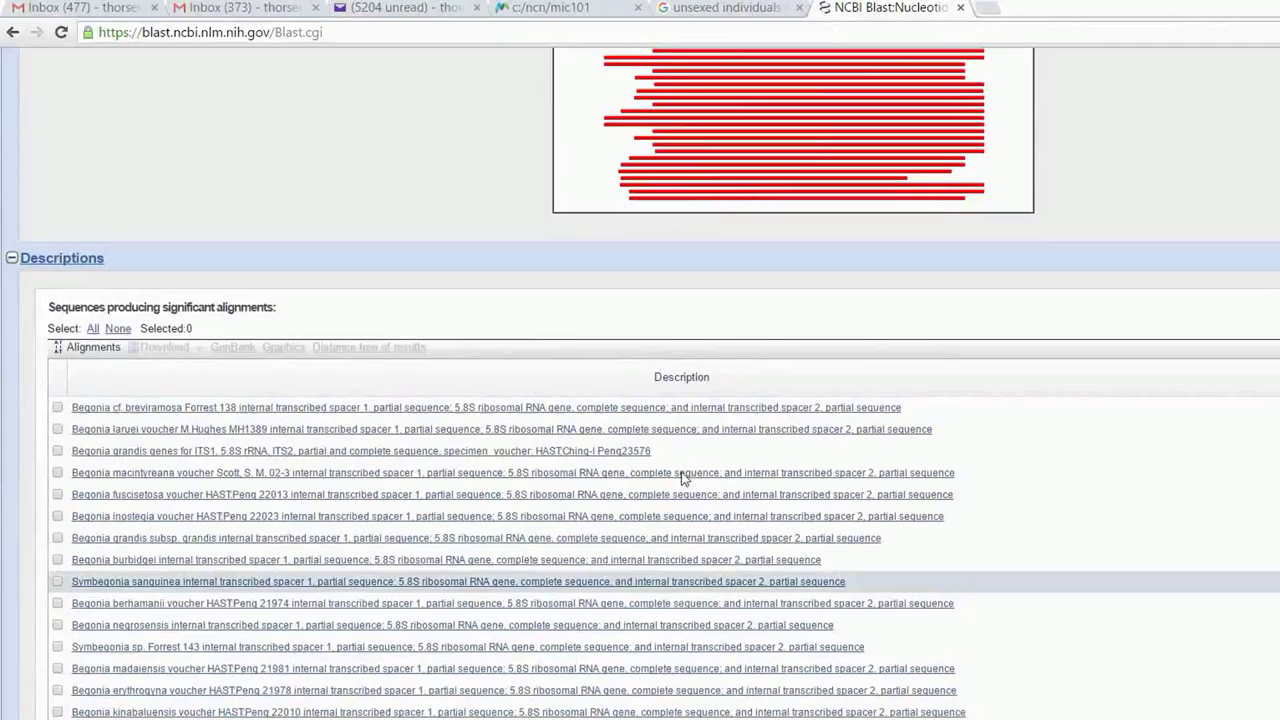
key("ctrl+plus")
key("ctrl+plus")
key("ctrl+plus")
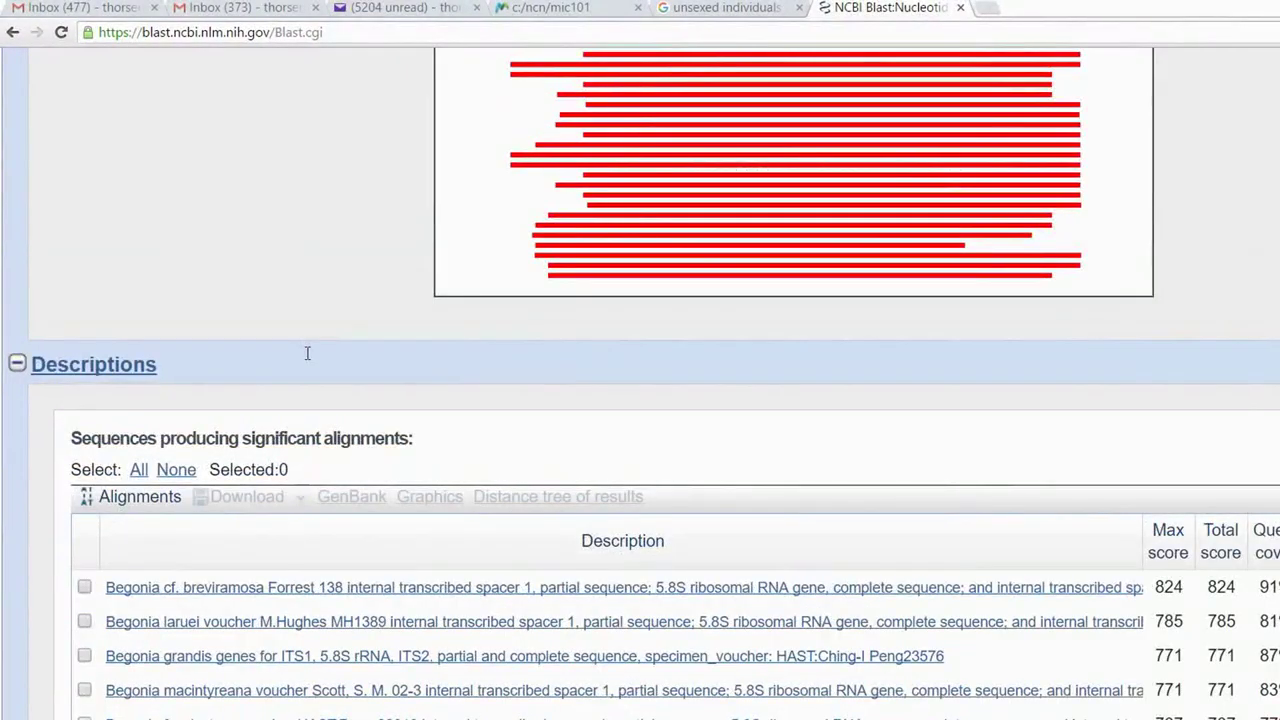